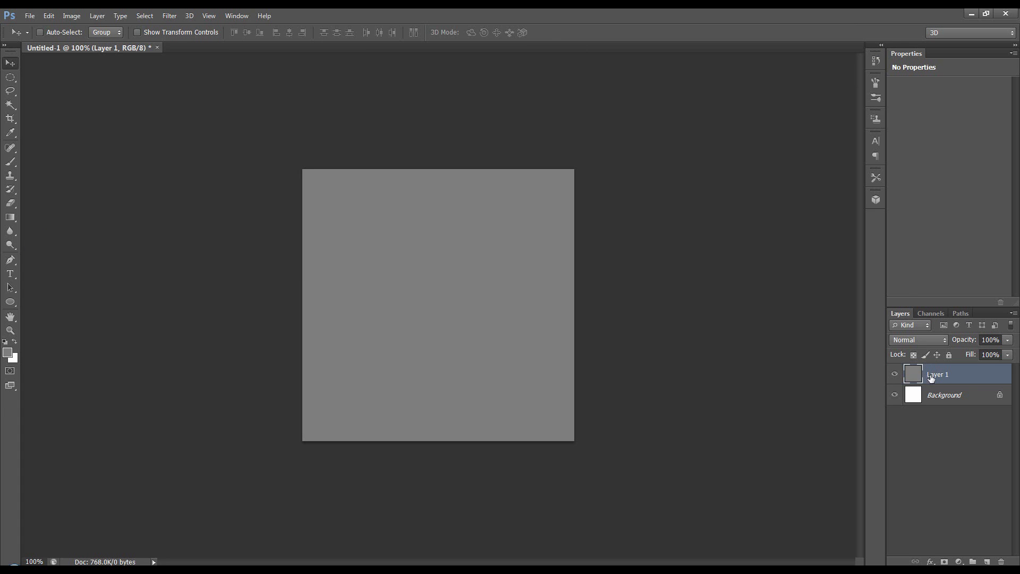
Convert grey Layer 1 into a Cube Wrap 3D mesh and orbit the camera to view it from above
click(189, 16)
mouse_move(204, 83)
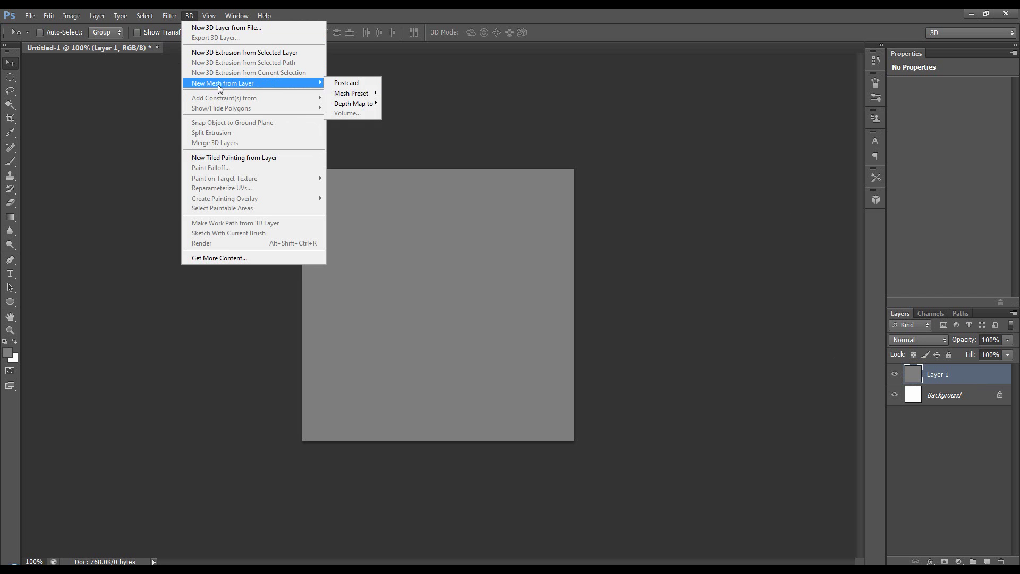
mouse_move(350, 94)
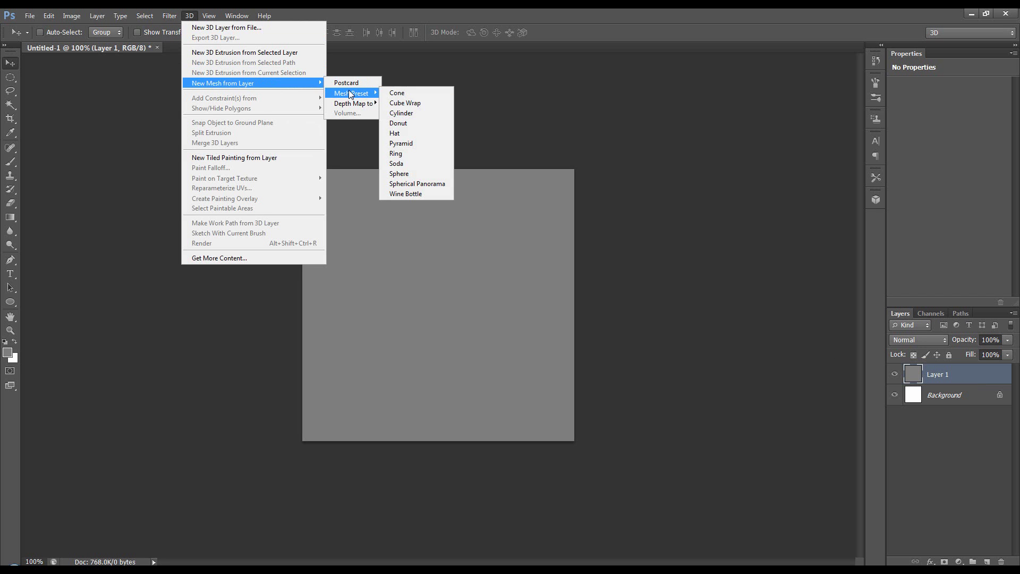
click(420, 102)
drag(509, 253, 598, 207)
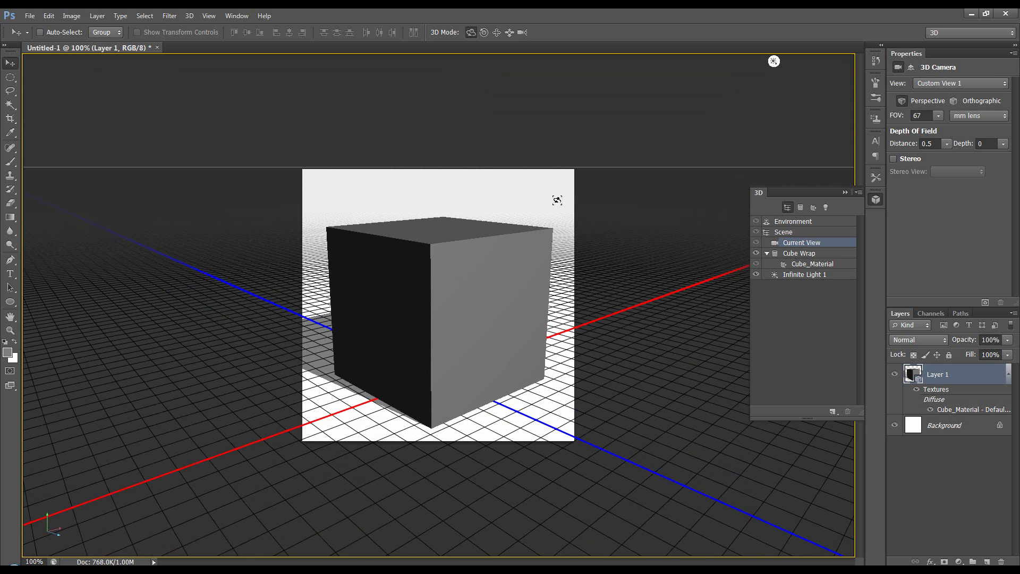
Select the cube's Cube_Material and orbit the scene camera to a slightly rotated angle
click(800, 255)
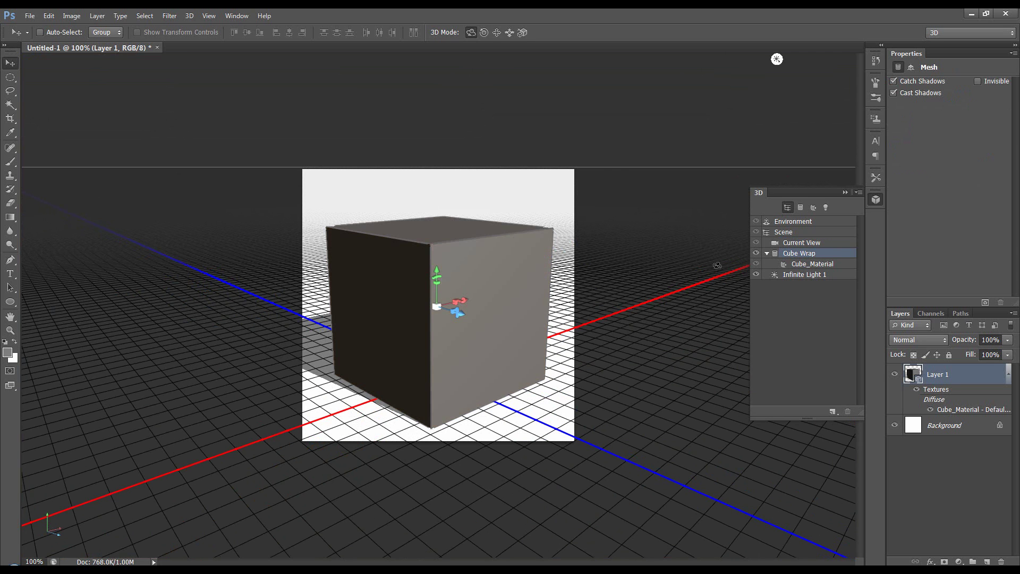
click(811, 264)
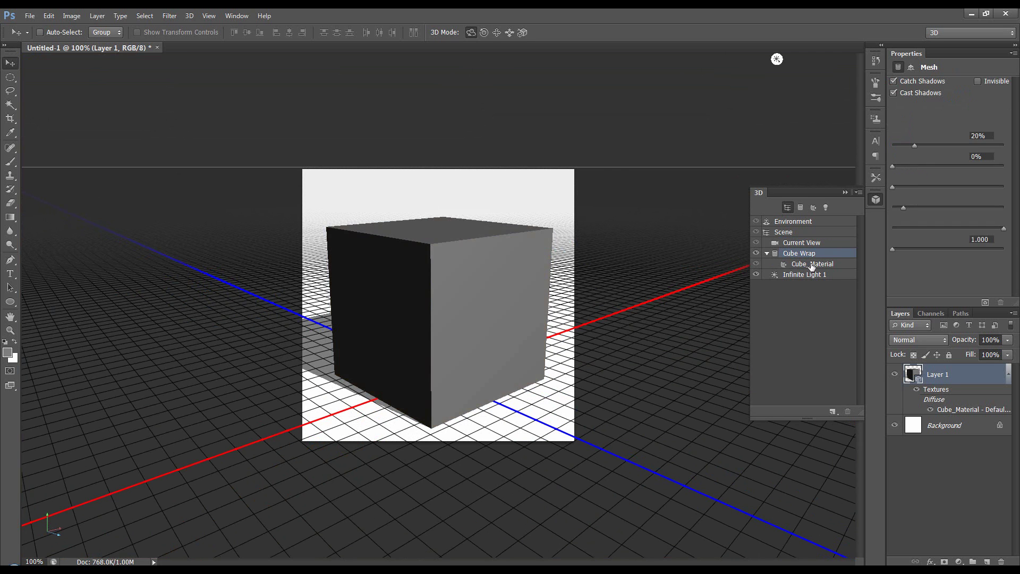
click(540, 201)
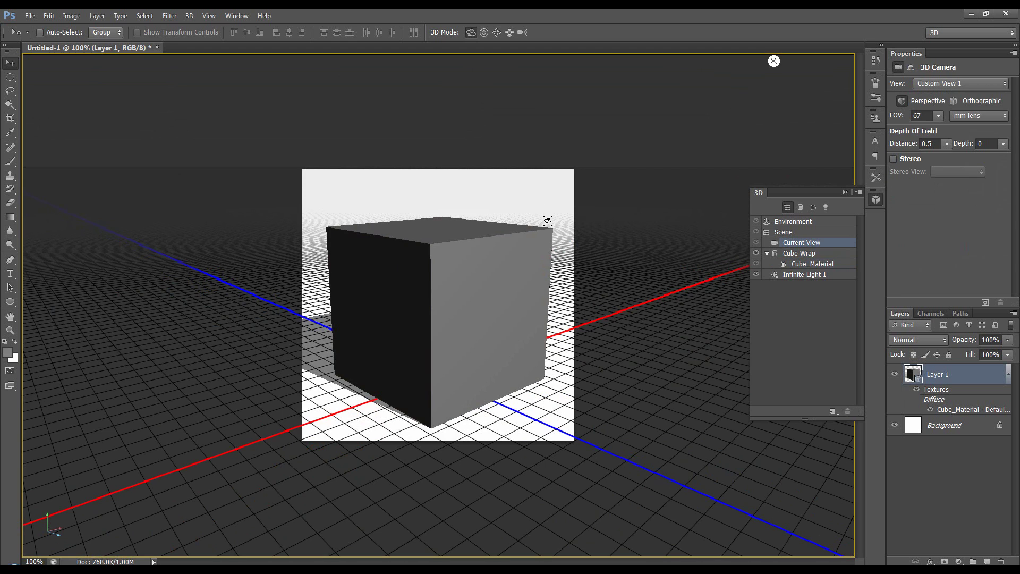
drag(537, 205, 564, 232)
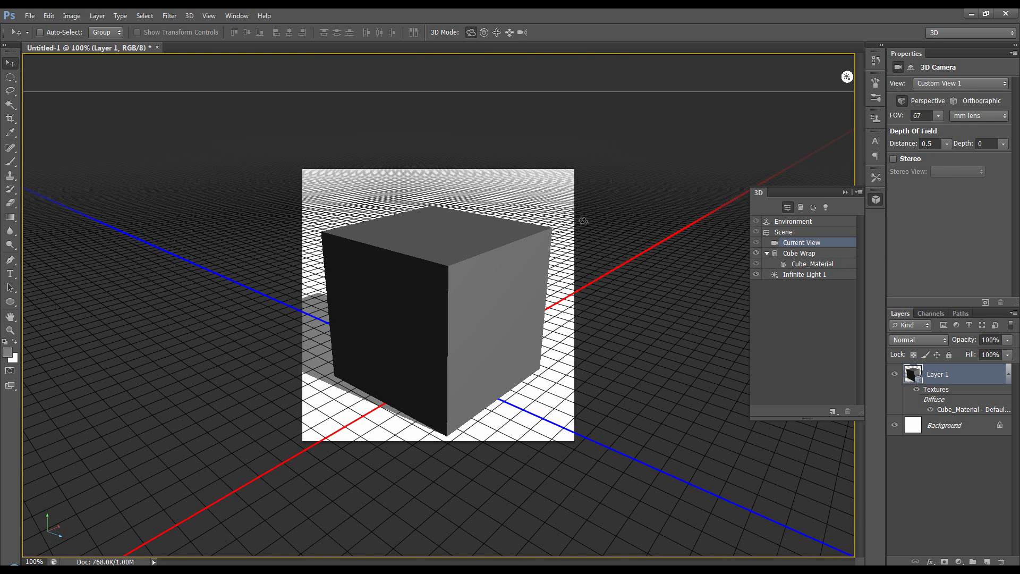
click(804, 264)
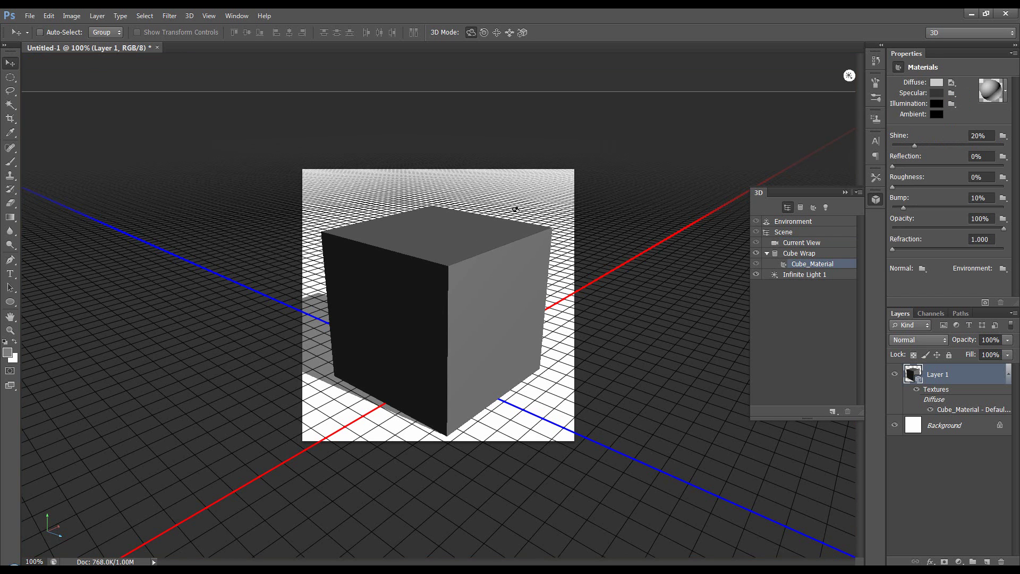
click(556, 207)
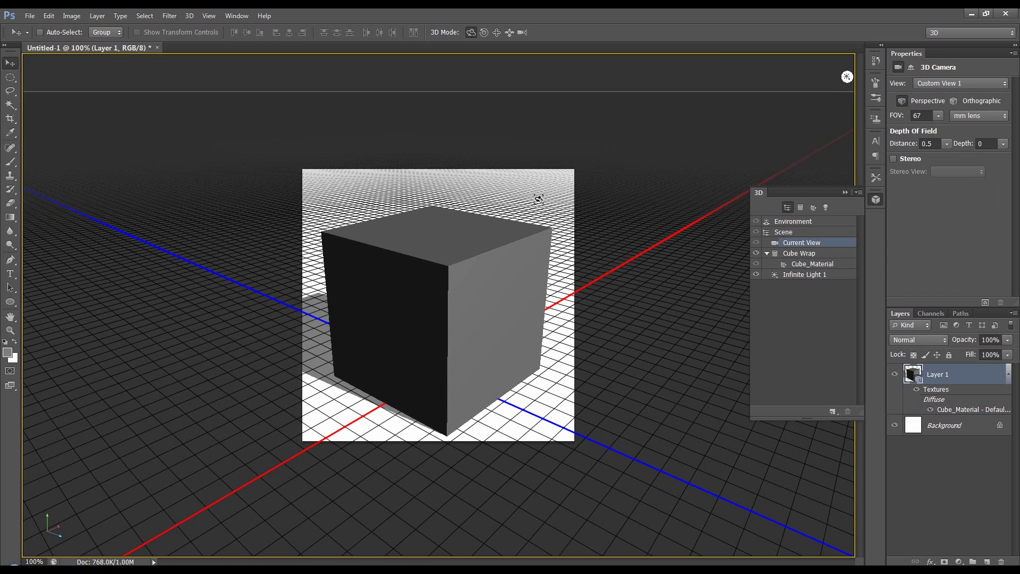
mouse_move(538, 199)
mouse_down()
mouse_move(523, 198)
mouse_move(552, 200)
mouse_up()
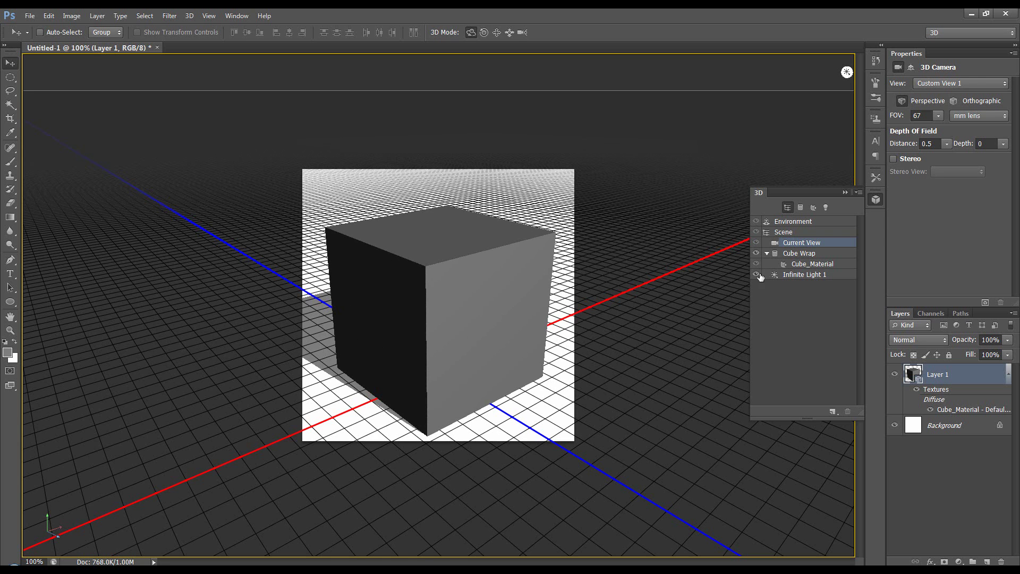
click(801, 265)
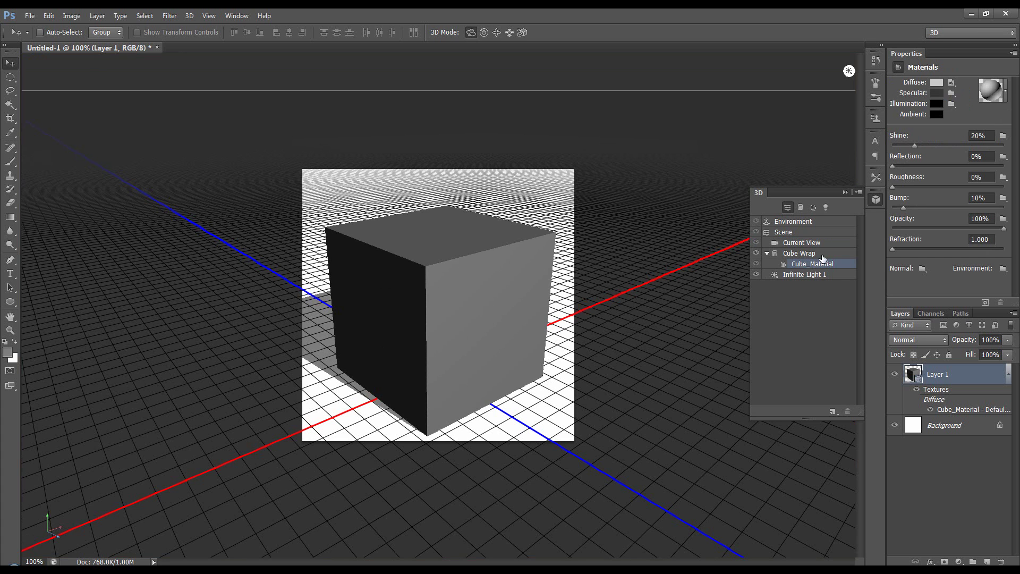
Load 'times square manip-01.jpg' as the cube material's environment texture and set Reflection to about 42%
click(1002, 268)
click(1003, 270)
click(1003, 269)
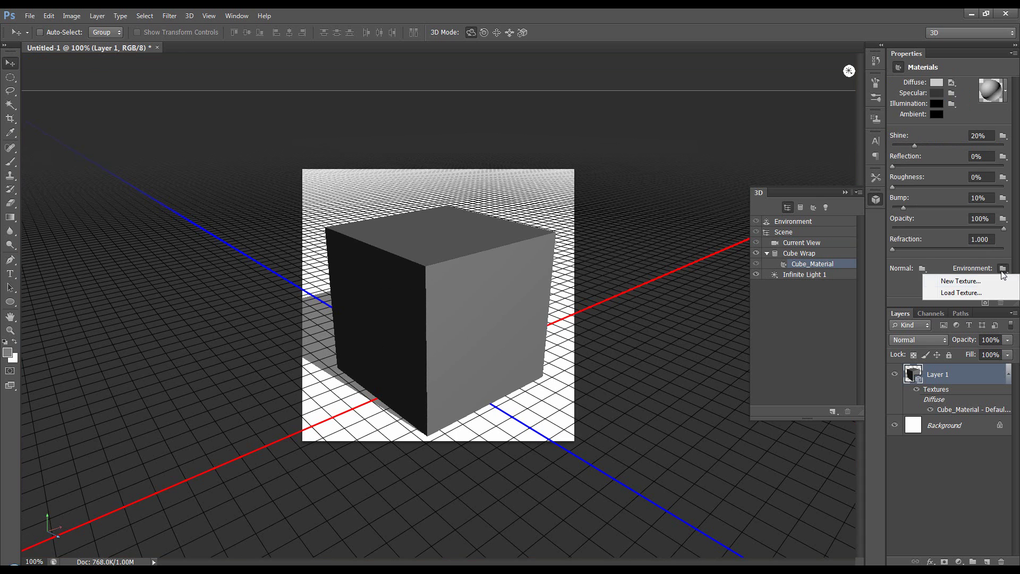
click(987, 287)
click(451, 208)
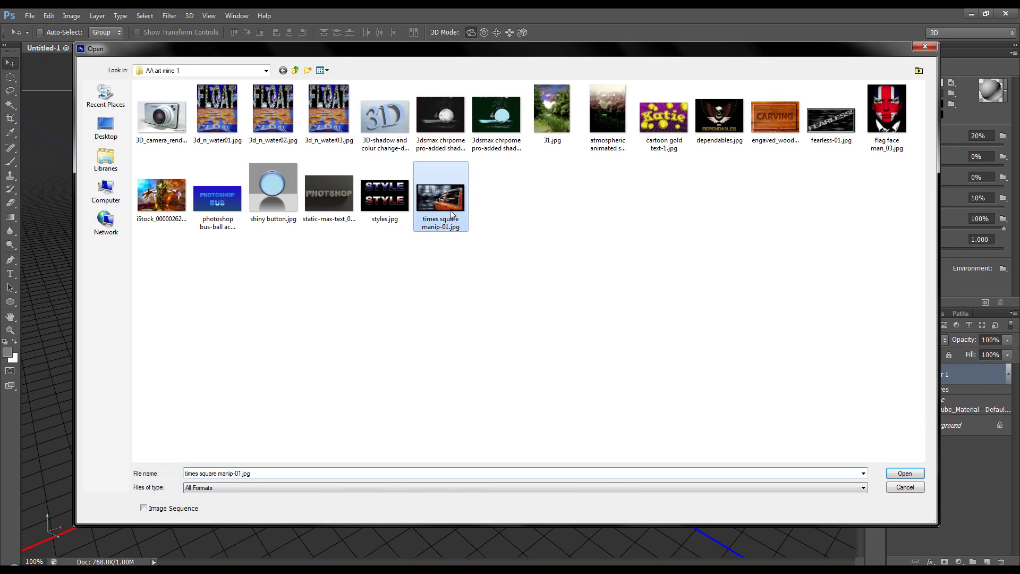
click(903, 473)
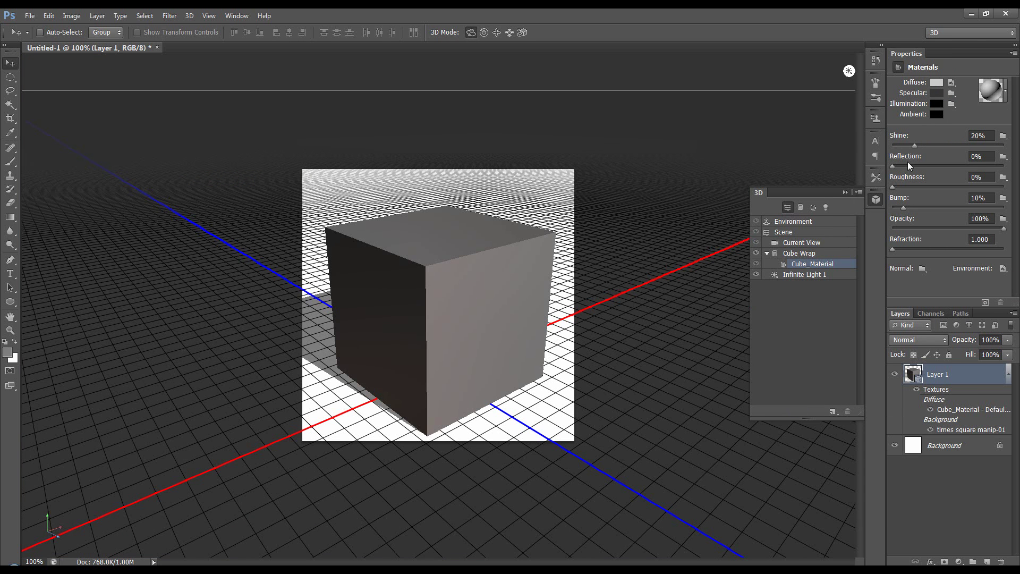
drag(895, 164, 938, 165)
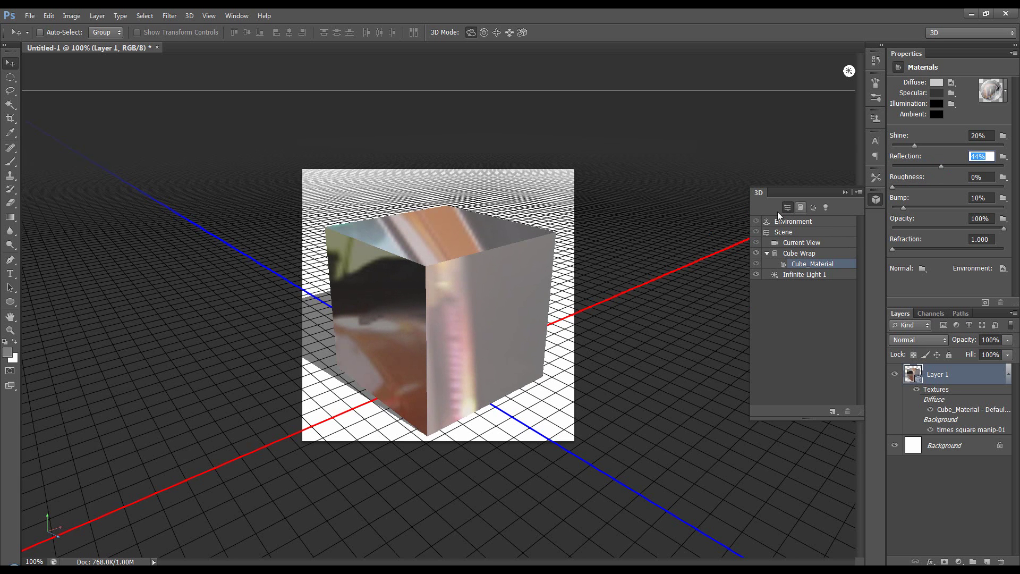
Move the infinite light toward the cube's right side and orbit the camera so the cube faces front-on
click(826, 207)
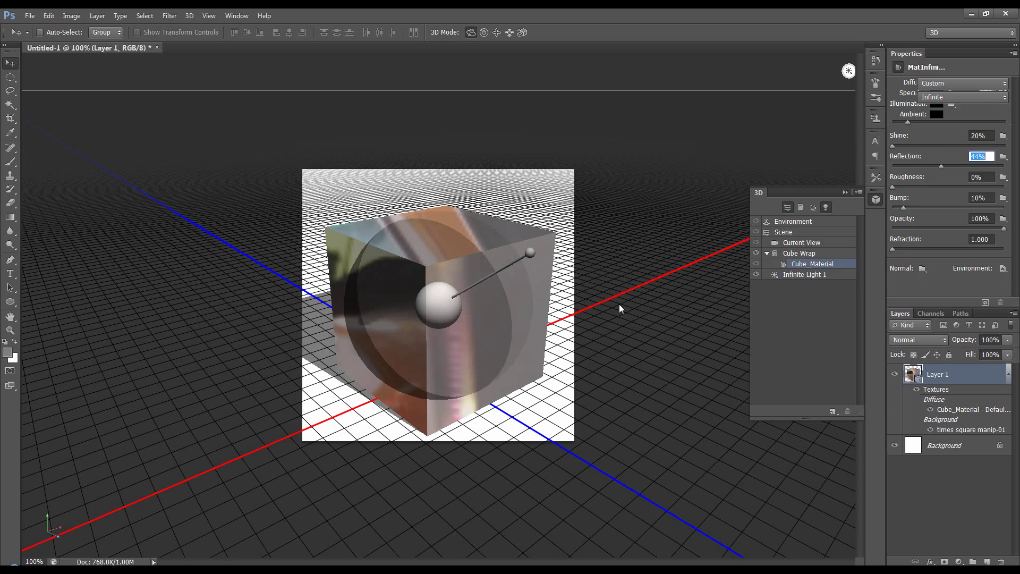
drag(530, 253, 554, 295)
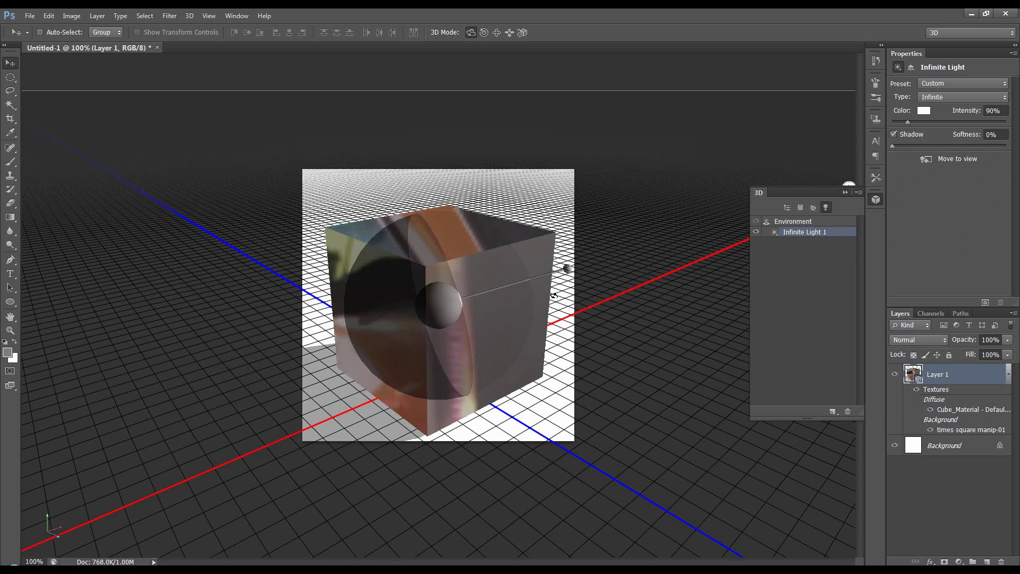
click(787, 208)
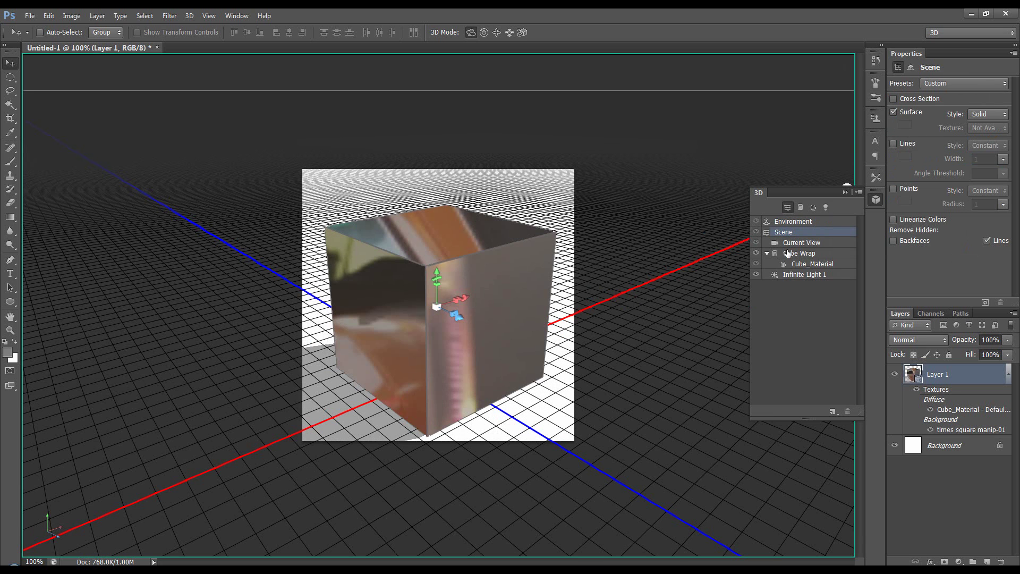
click(809, 264)
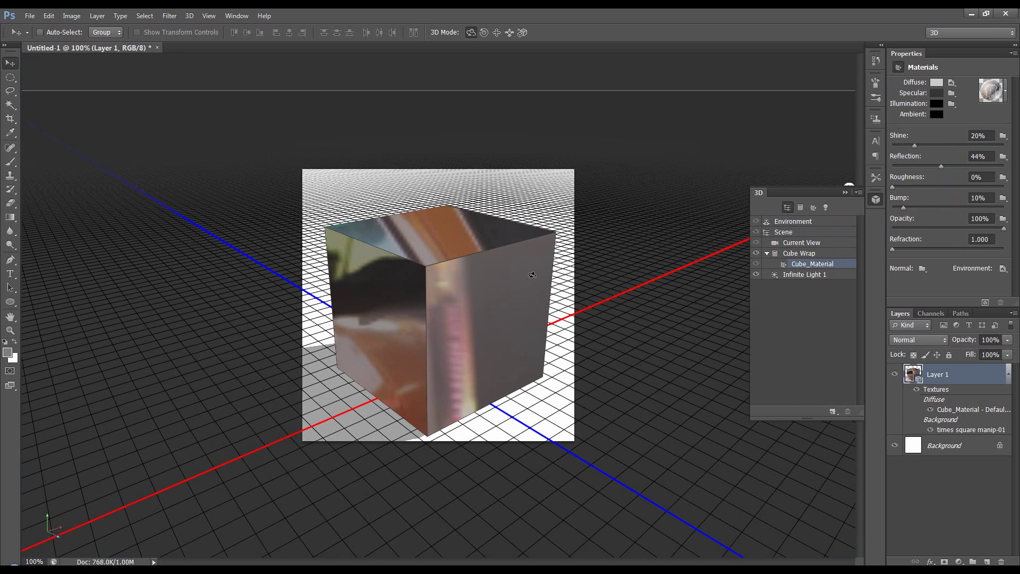
click(574, 200)
drag(542, 201, 664, 218)
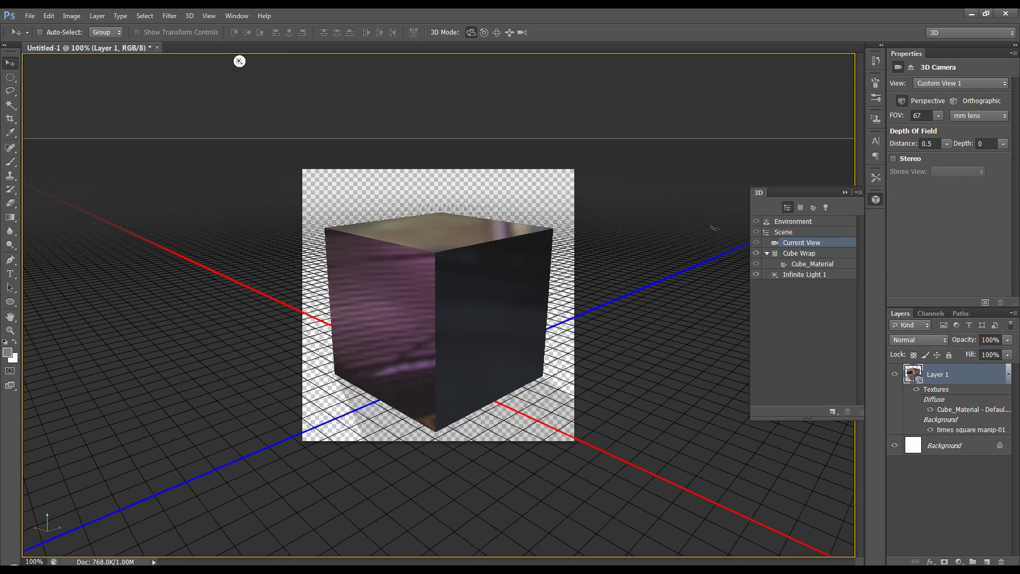
On the Background layer, set the foreground colour to bright blue and the background colour to dark blue
click(951, 445)
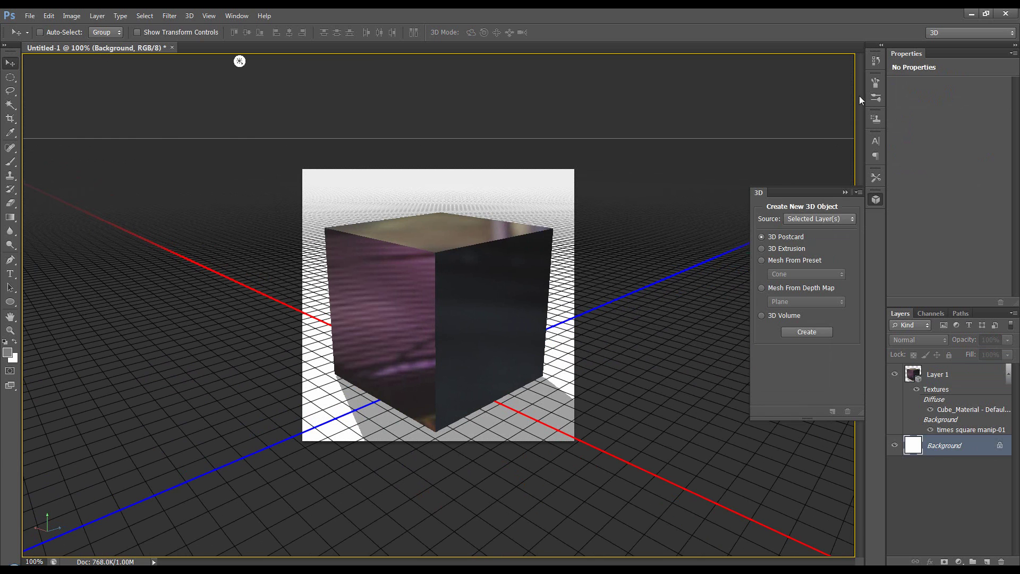
click(7, 352)
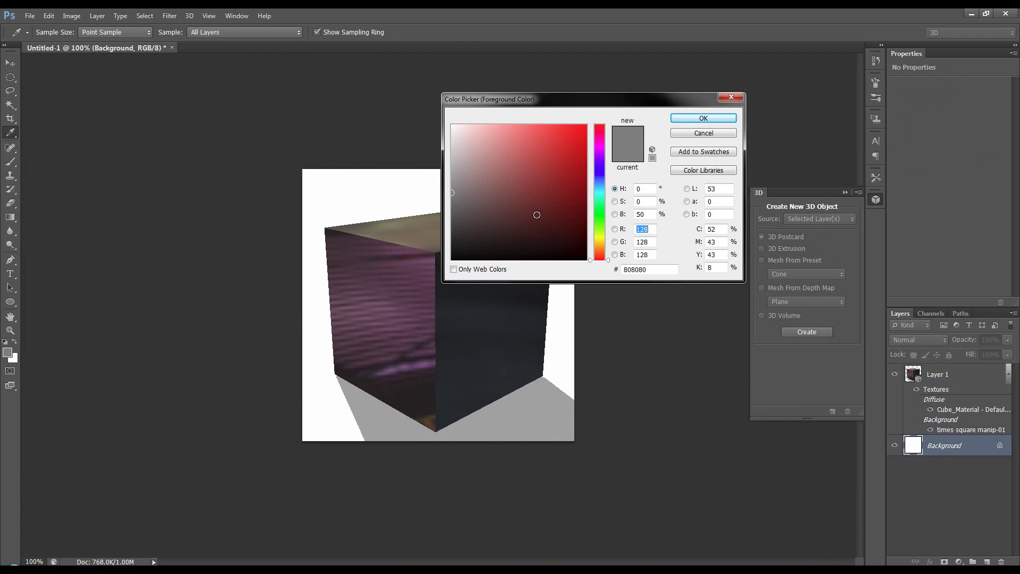
click(578, 163)
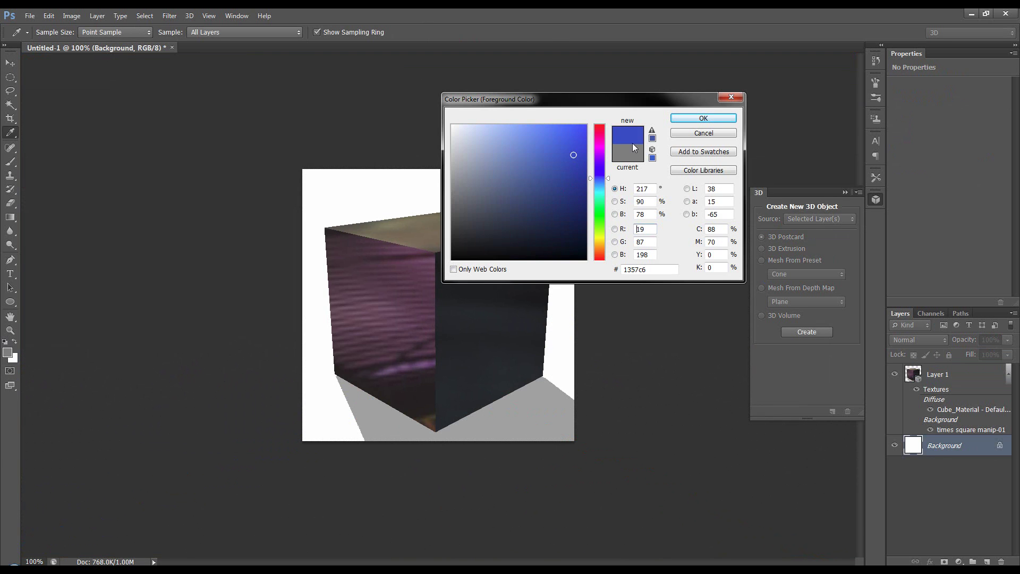
click(704, 118)
click(16, 360)
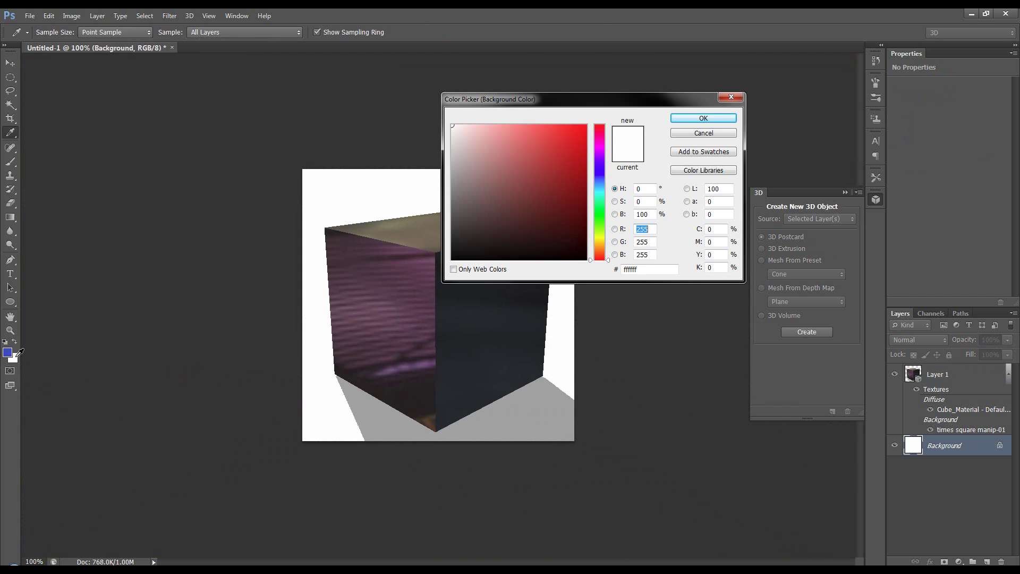
click(7, 352)
click(565, 242)
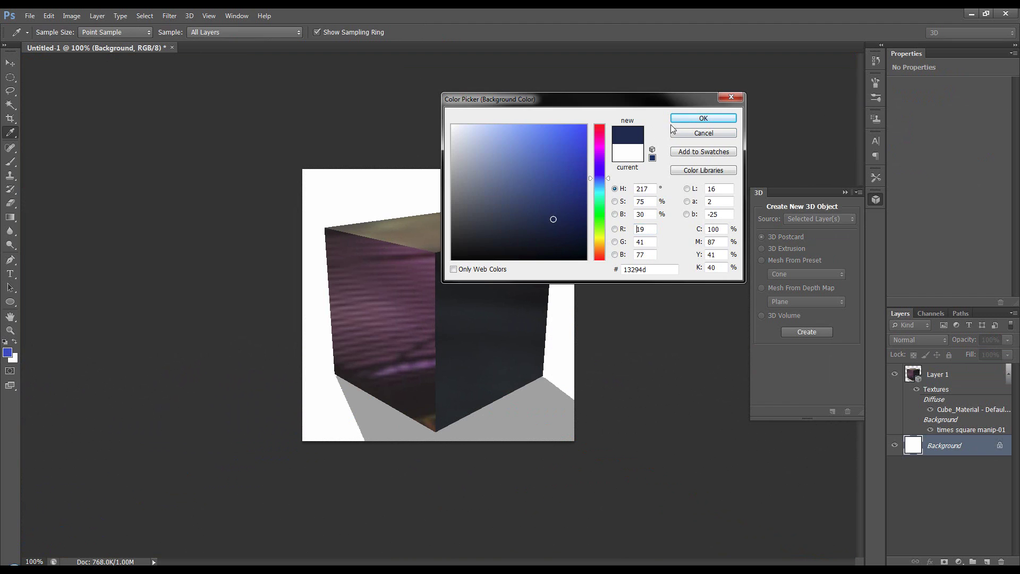
click(704, 118)
Fill the Background layer with a Foreground-to-Background gradient from bright blue to dark navy
click(11, 217)
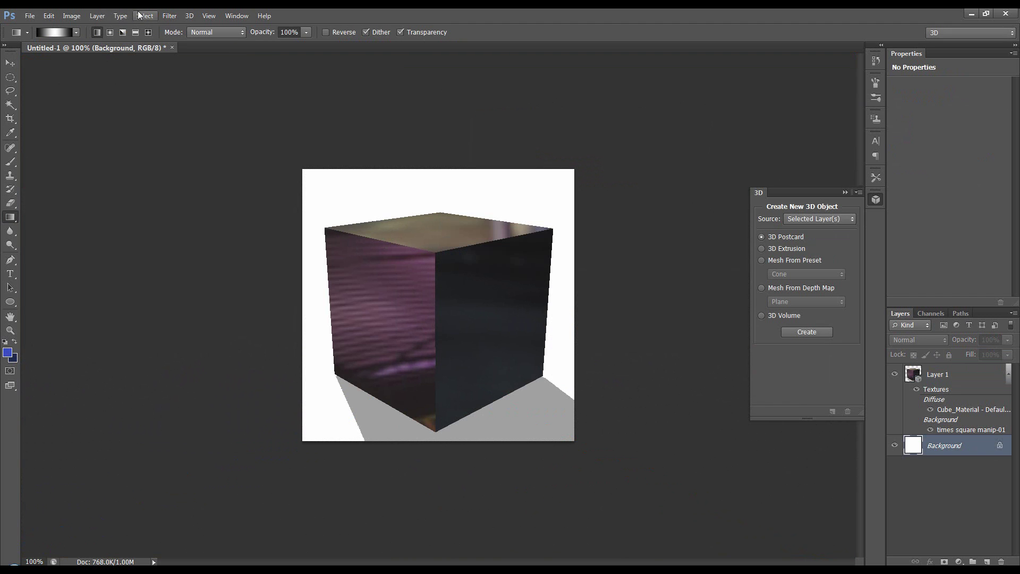
click(76, 33)
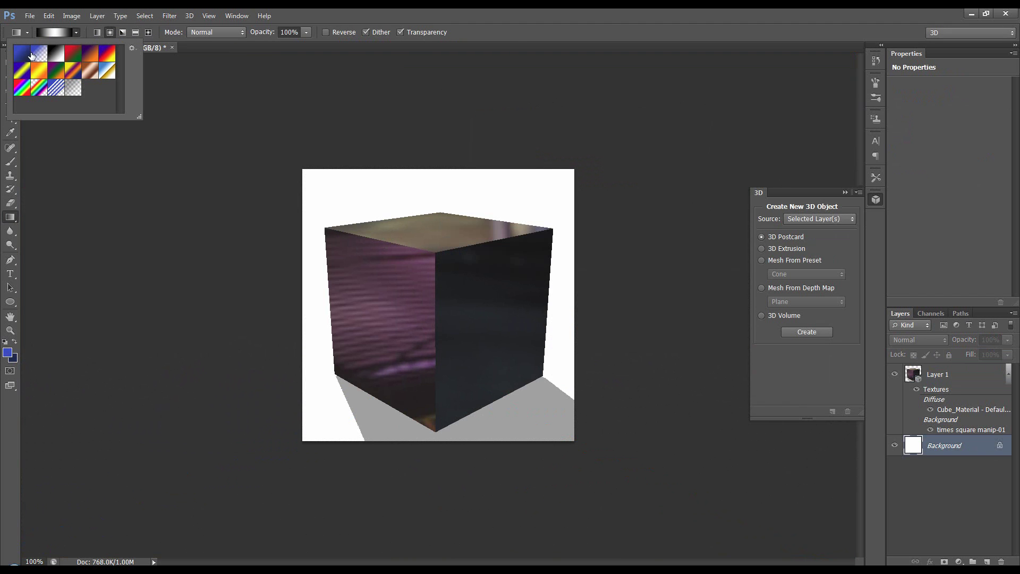
click(22, 53)
drag(454, 297, 579, 297)
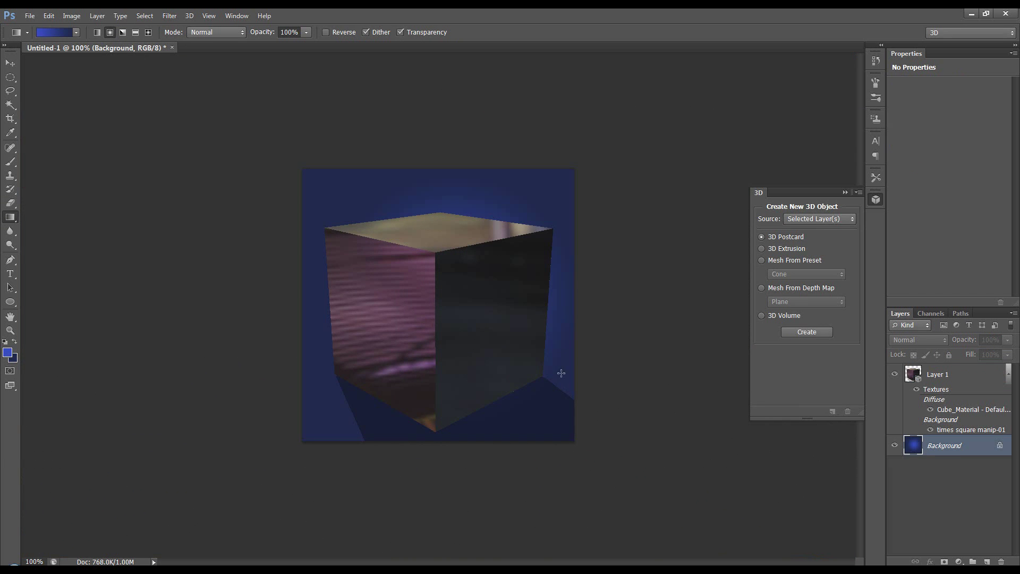
Return to Layer 1's Cube_Material and orbit the camera to a more top-down view of the cube
click(938, 372)
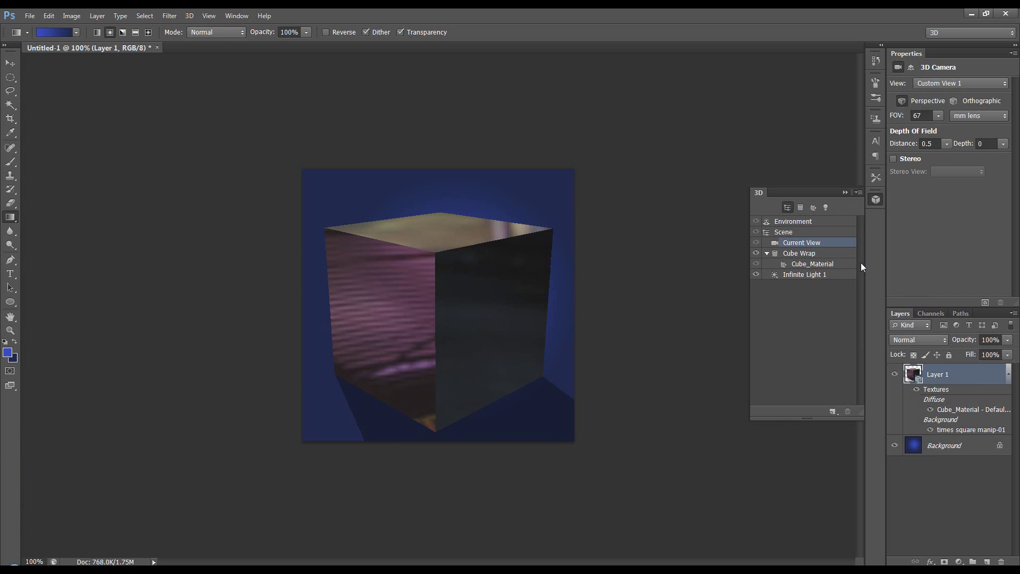
click(810, 265)
key(v)
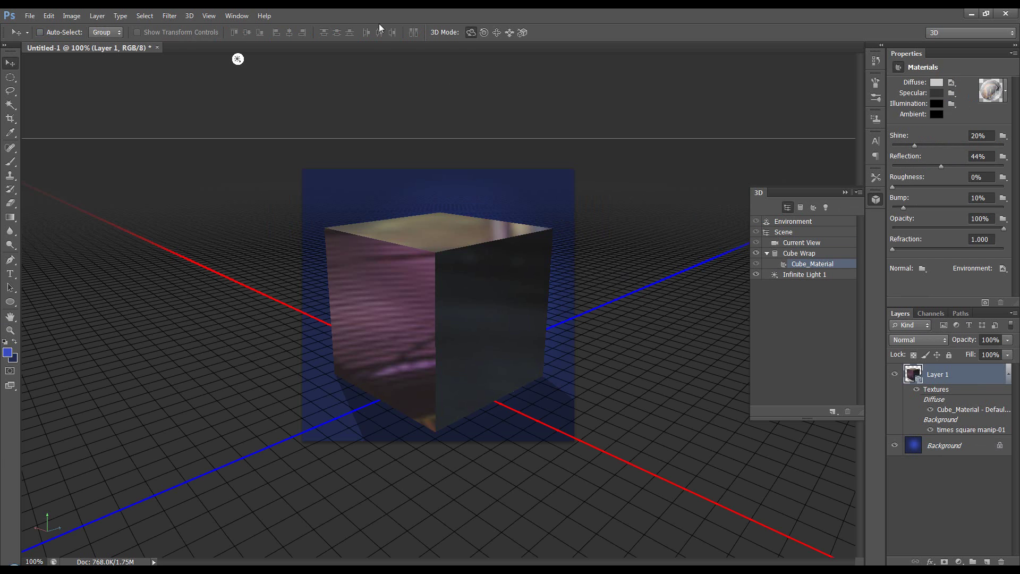
click(555, 195)
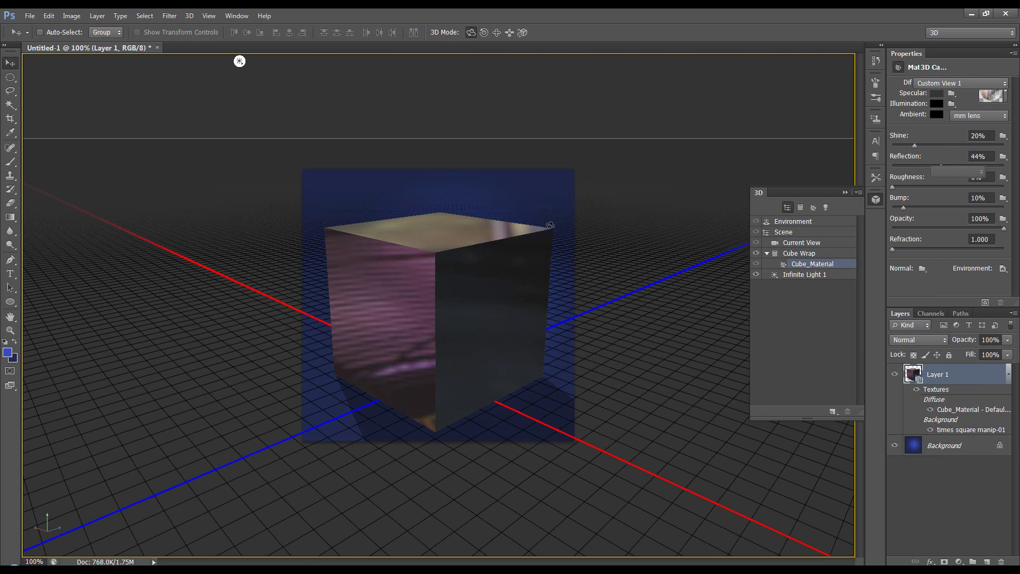
drag(550, 231, 547, 197)
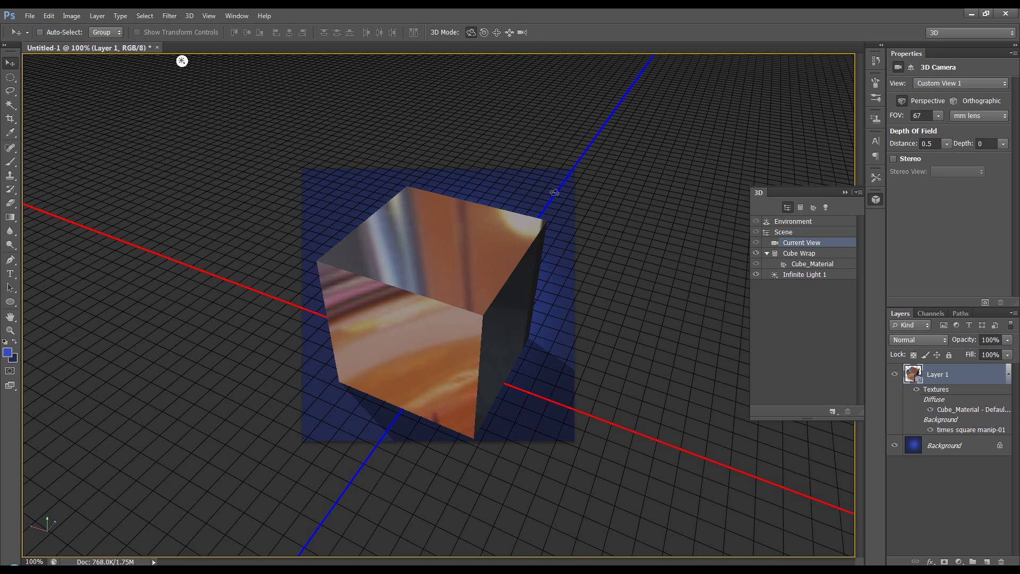
mouse_move(546, 207)
mouse_down()
mouse_move(530, 206)
mouse_move(542, 195)
mouse_up()
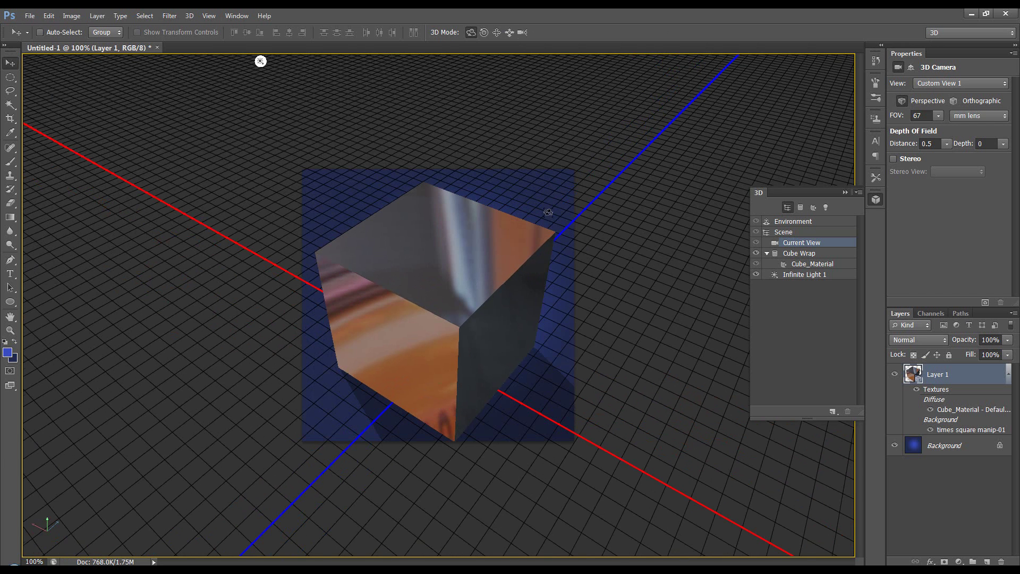
drag(548, 213, 571, 290)
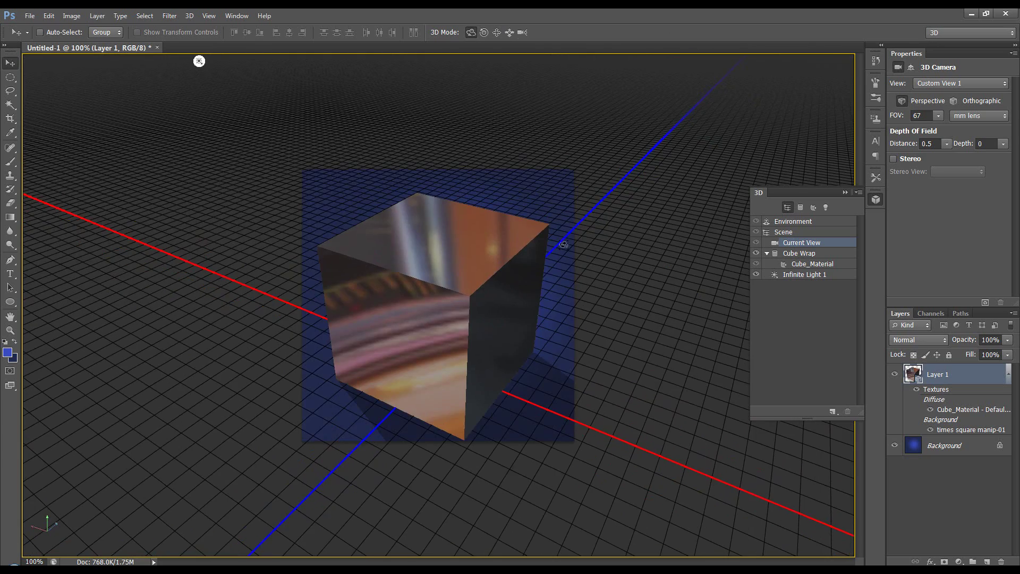
mouse_move(517, 195)
mouse_down()
mouse_move(527, 209)
mouse_move(519, 214)
mouse_move(532, 209)
mouse_up()
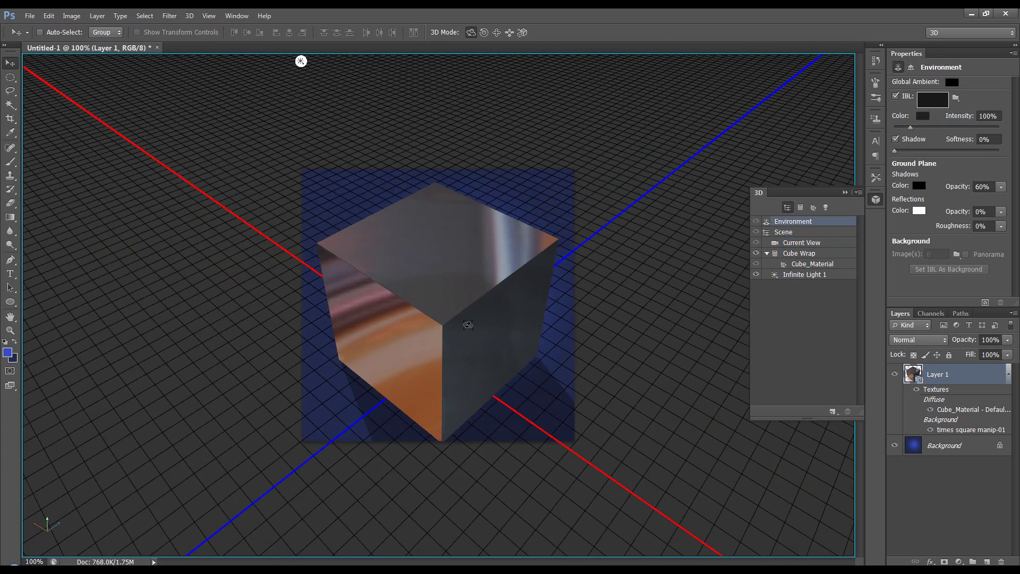